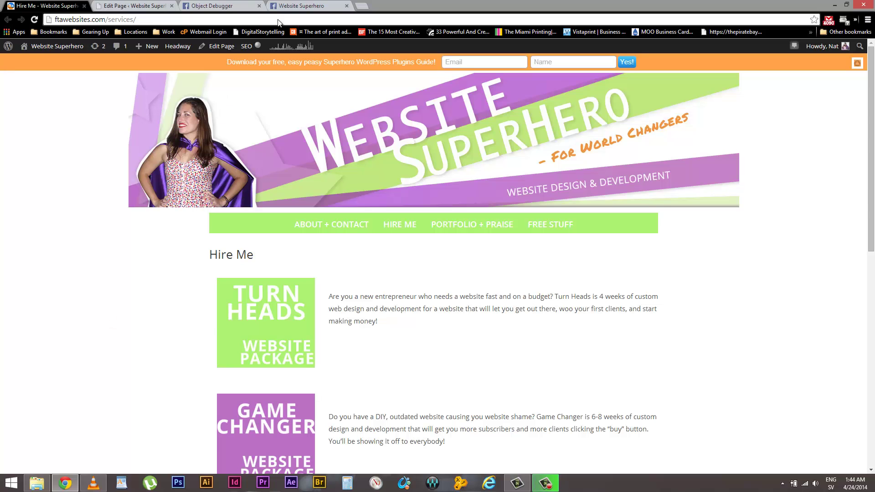
Step: Switch to the Website Superhero Facebook page to see the Hire Me link preview in its draft post
click(302, 6)
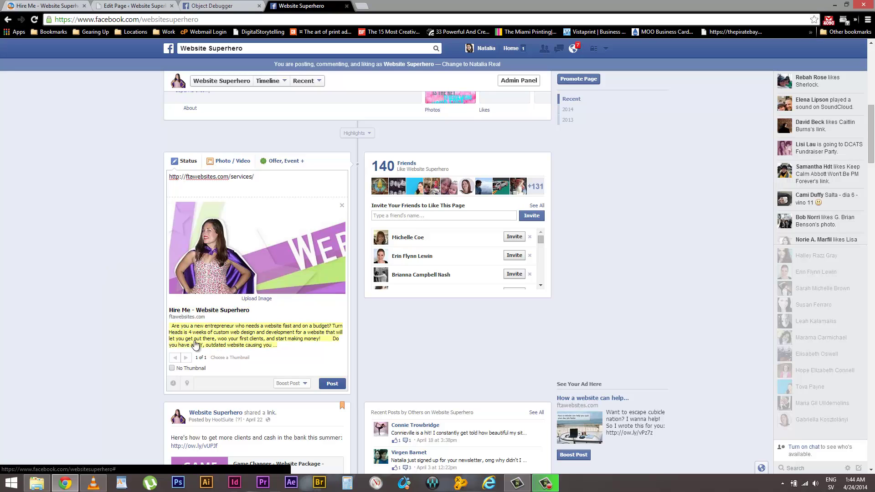
Step: Compare the Hire Me page's Turn Heads description with Facebook's preview excerpt, then return to the Hire Me page
click(65, 4)
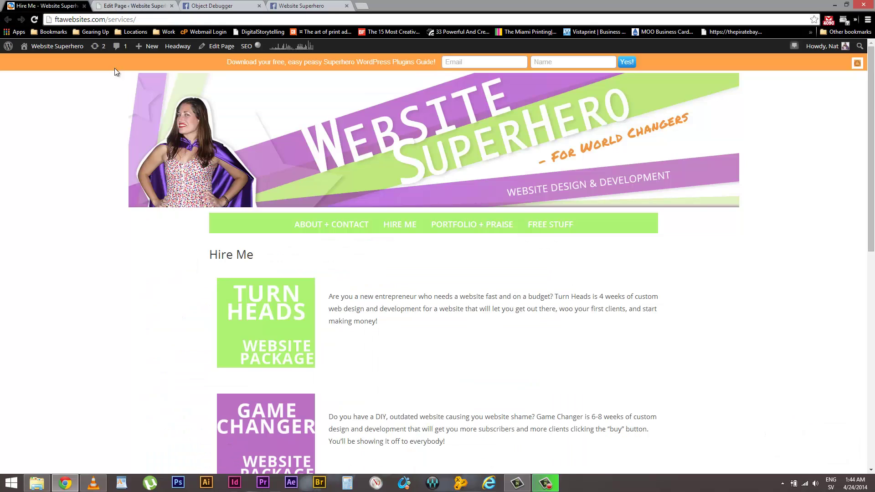
drag(328, 296, 378, 321)
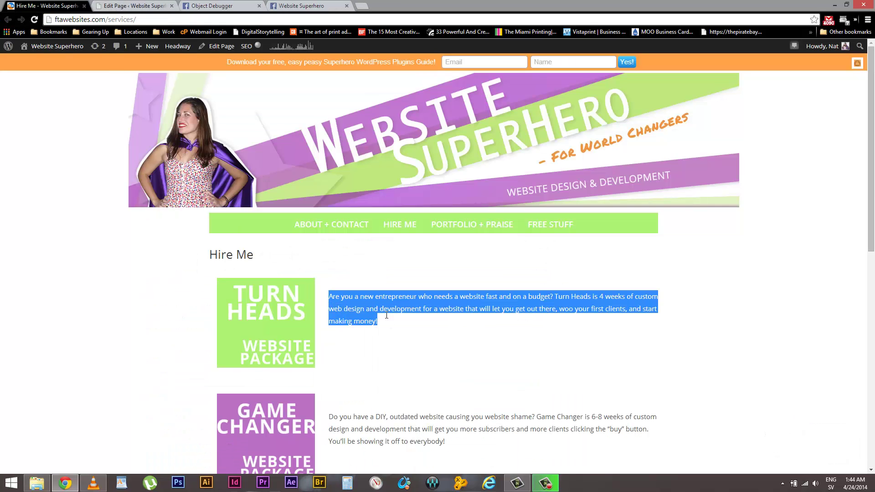
click(301, 5)
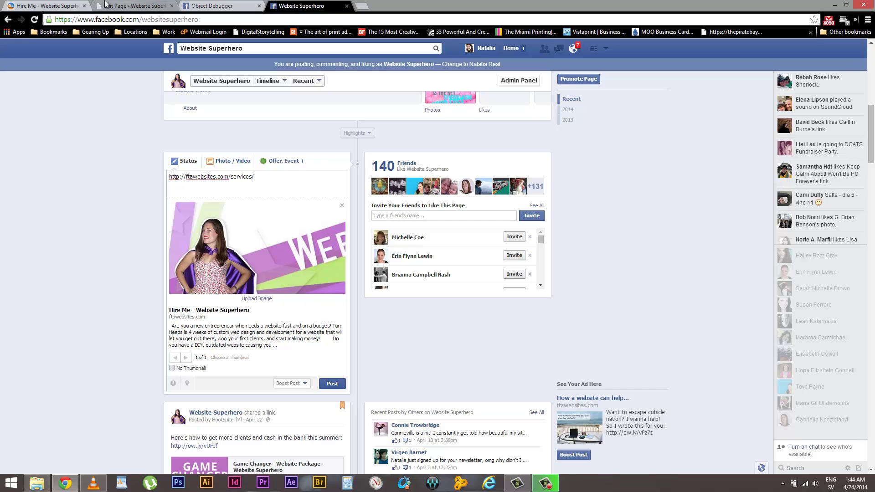
click(45, 5)
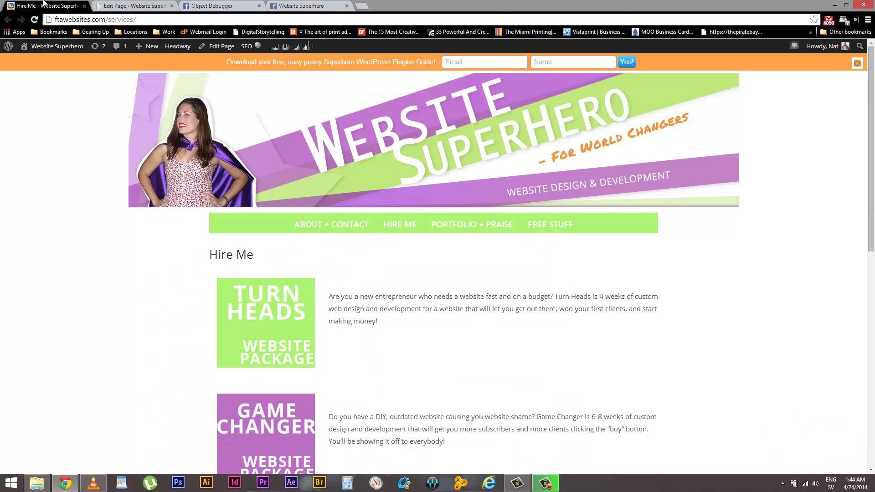
Step: Review the Facebook page header and the 'Hire Me - Website Superhero' link preview in the composer
click(296, 6)
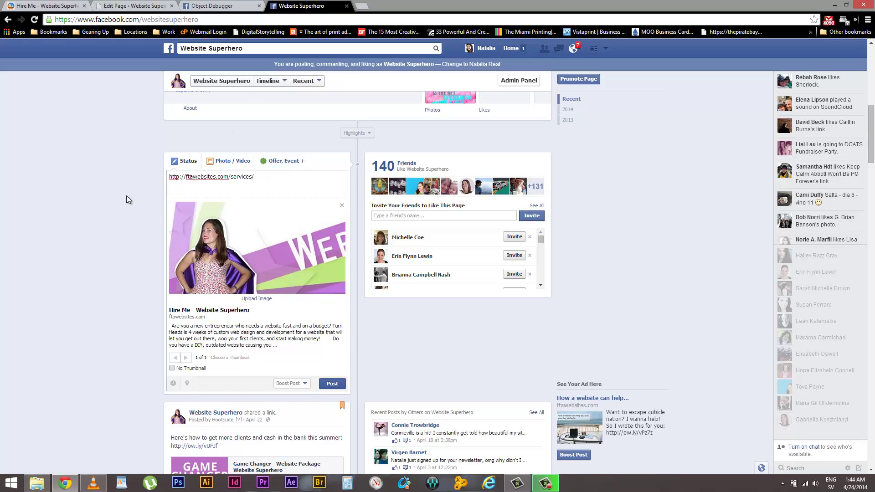
scroll(127, 197, up, 4)
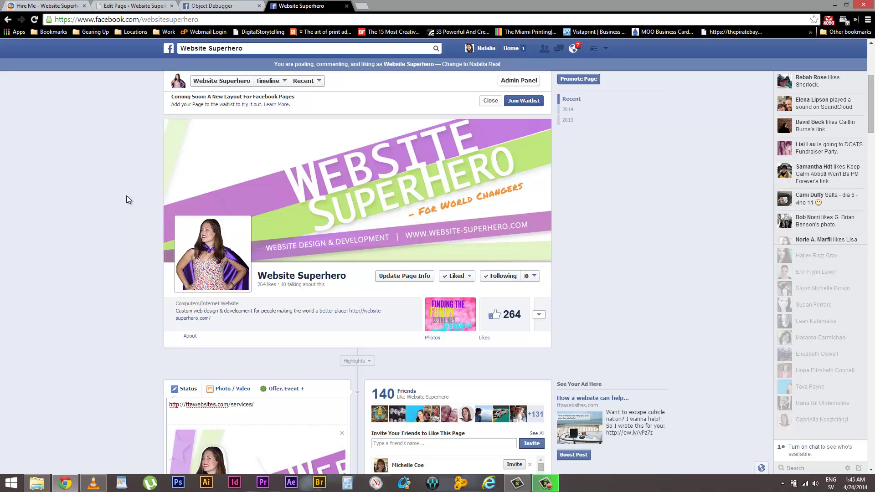
scroll(127, 199, down, 3)
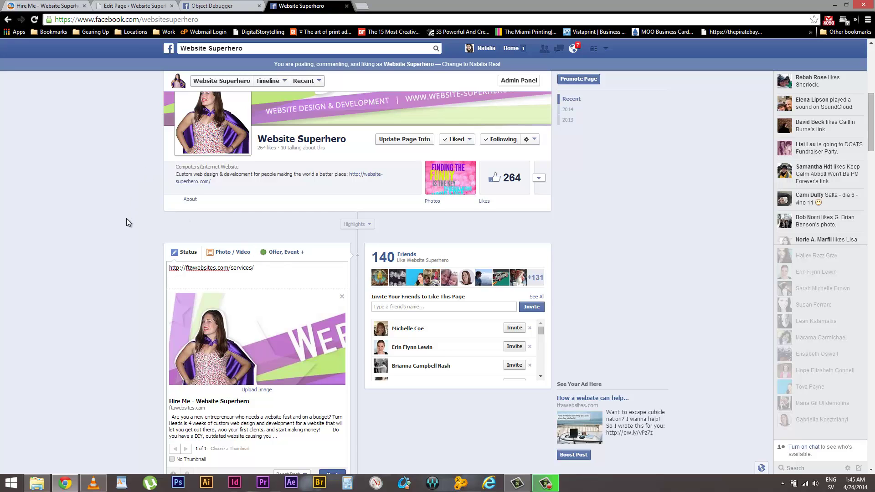
scroll(127, 217, down, 1)
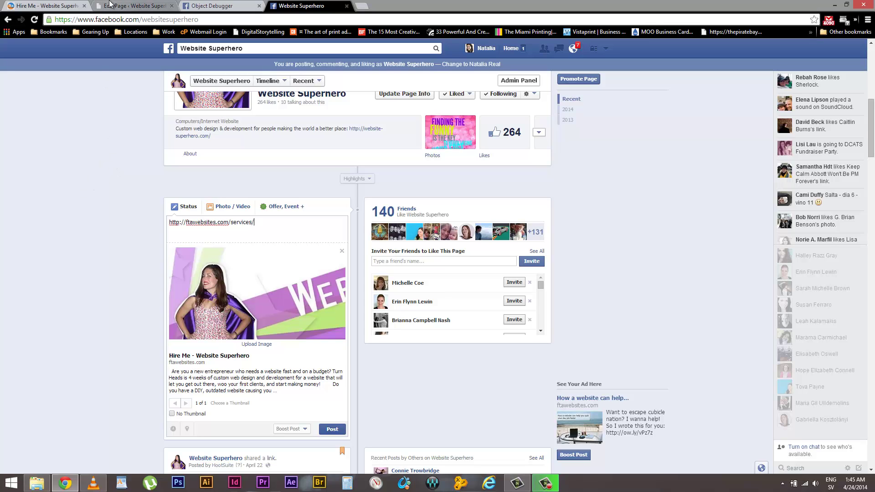
Step: Open the Hire Me page editor and scroll down to the WordPress SEO by Yoast box
click(112, 5)
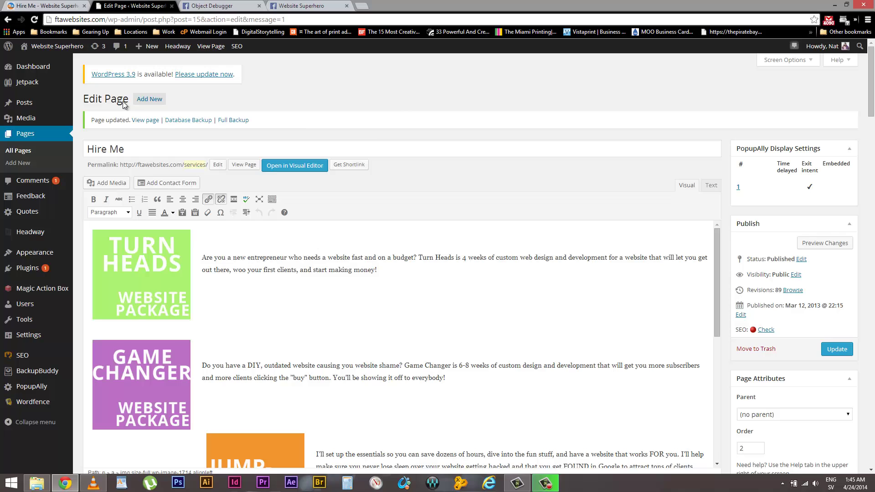
key(ctrl+shift+Tab)
click(123, 5)
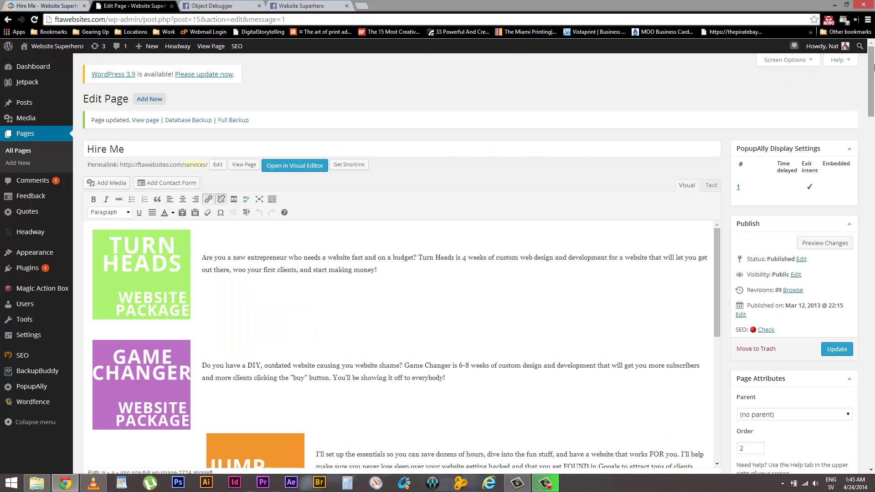
drag(870, 67, 872, 142)
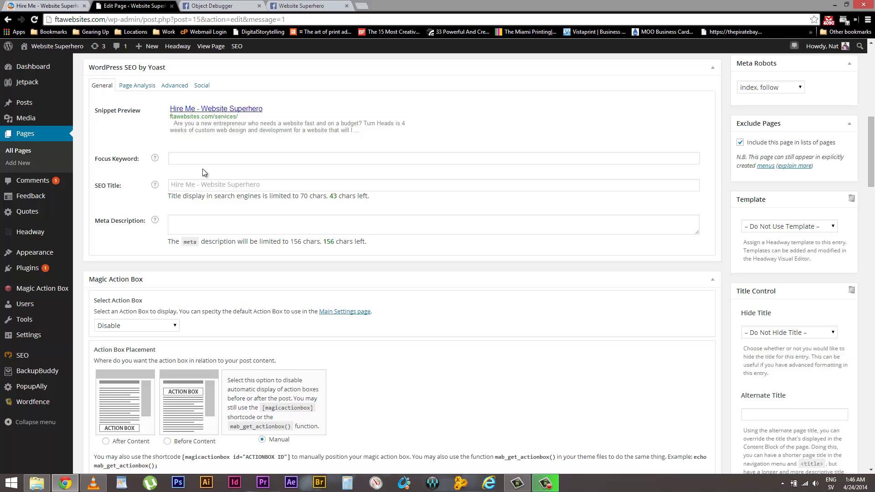
Step: Enter 'Hire me! Woooo!' as the Facebook Description on Yoast's Social tab
click(206, 87)
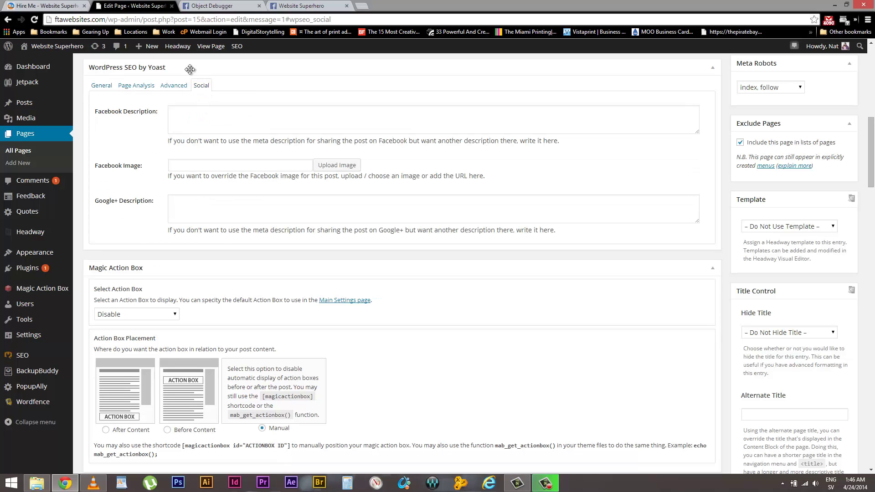
click(201, 120)
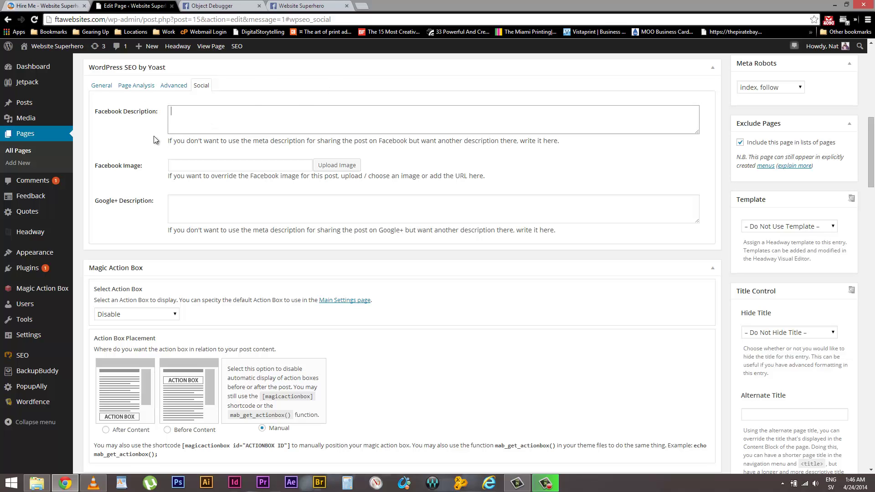
click(376, 90)
text(Hire me! Woooo)
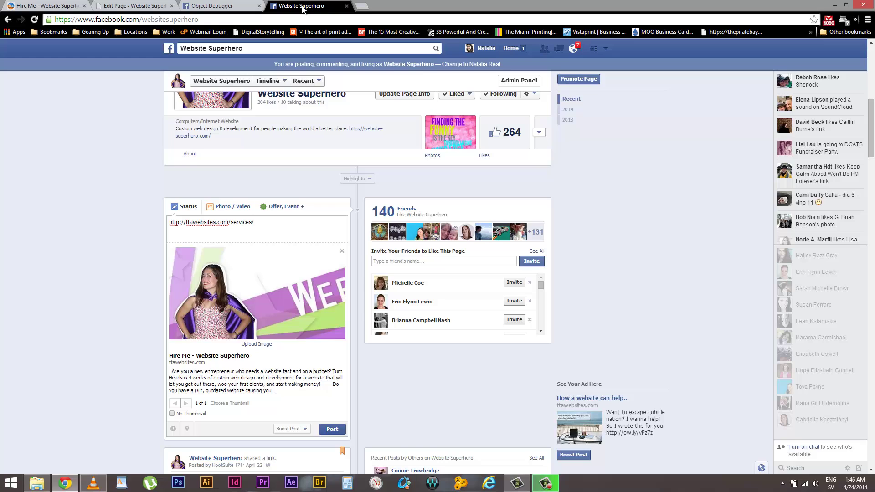
scroll(72, 212, down, 3)
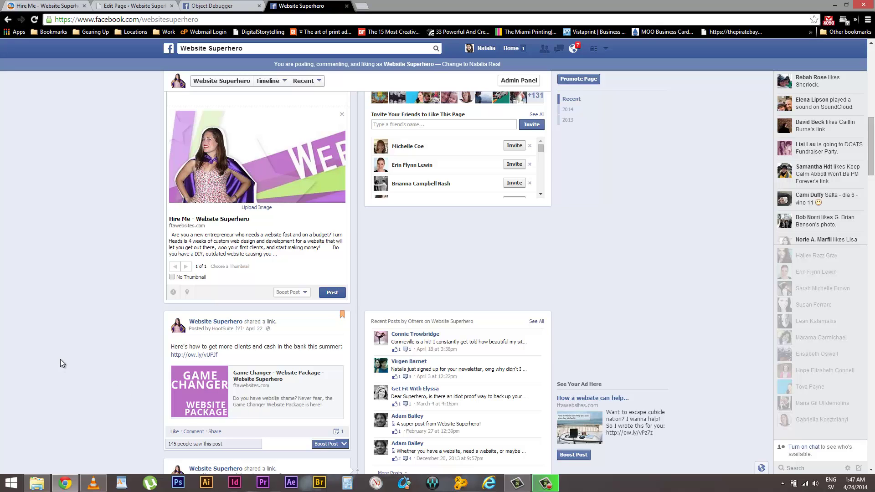
scroll(99, 369, up, 1)
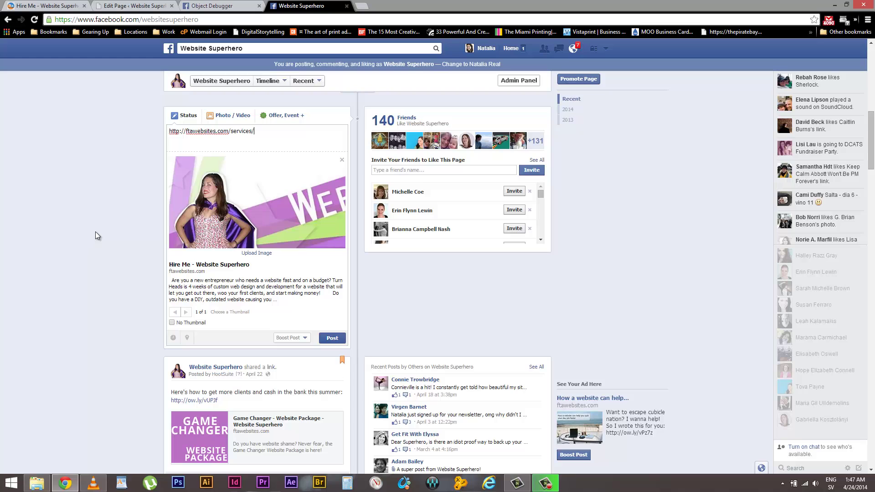
Step: Set the Yoast Facebook Image to the Turn Heads Website Package picture from the Media Library
click(118, 6)
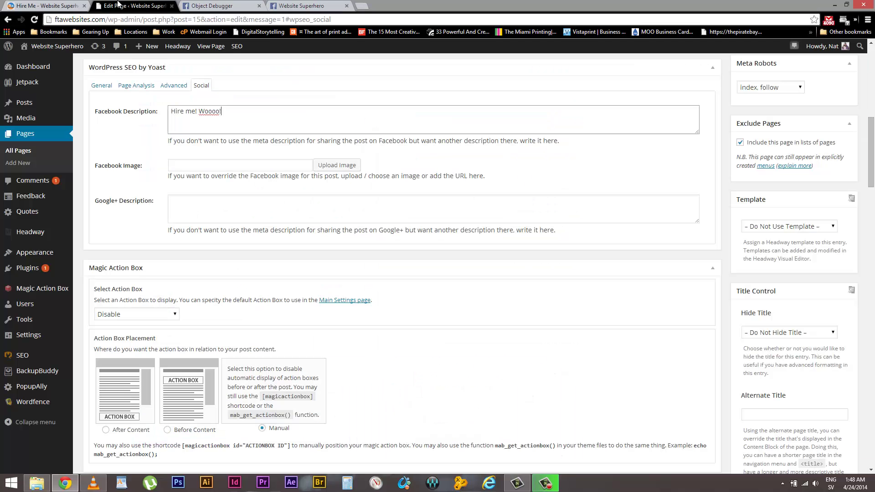
click(351, 165)
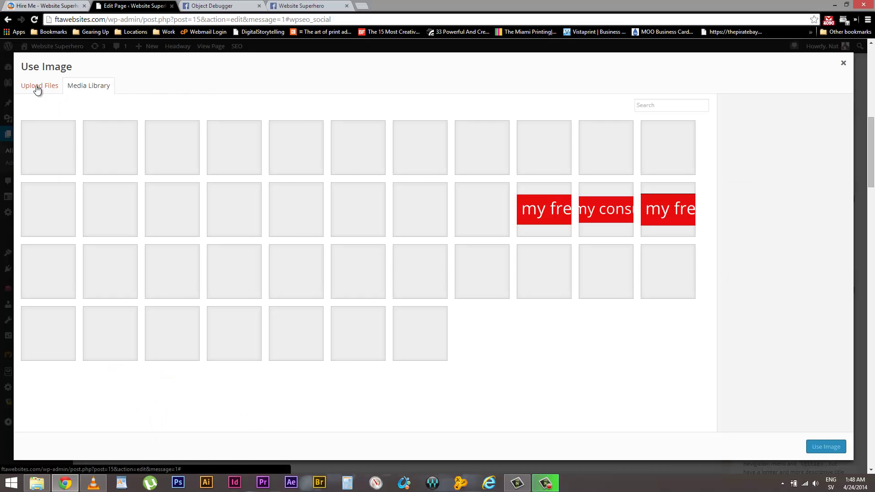
scroll(410, 197, down, 3)
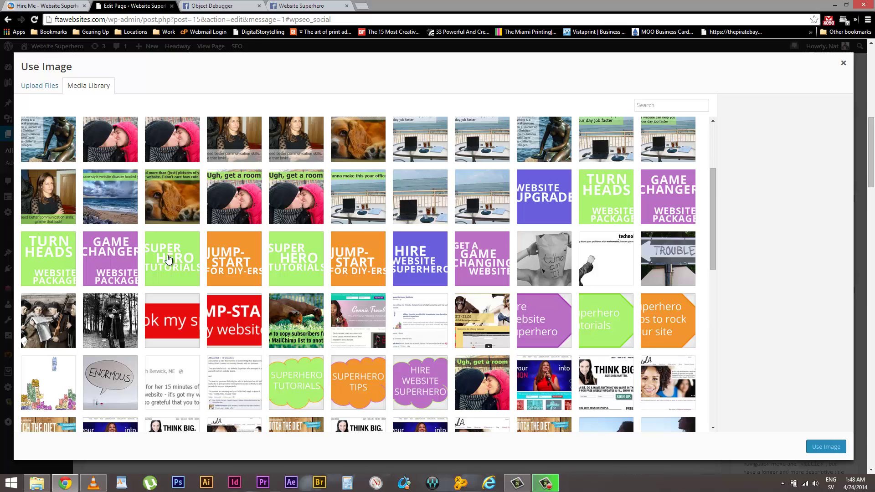
click(43, 254)
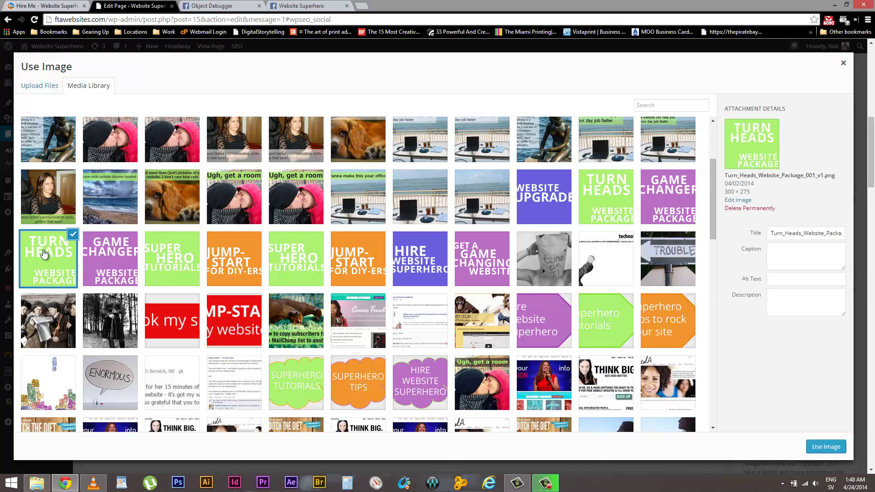
click(826, 446)
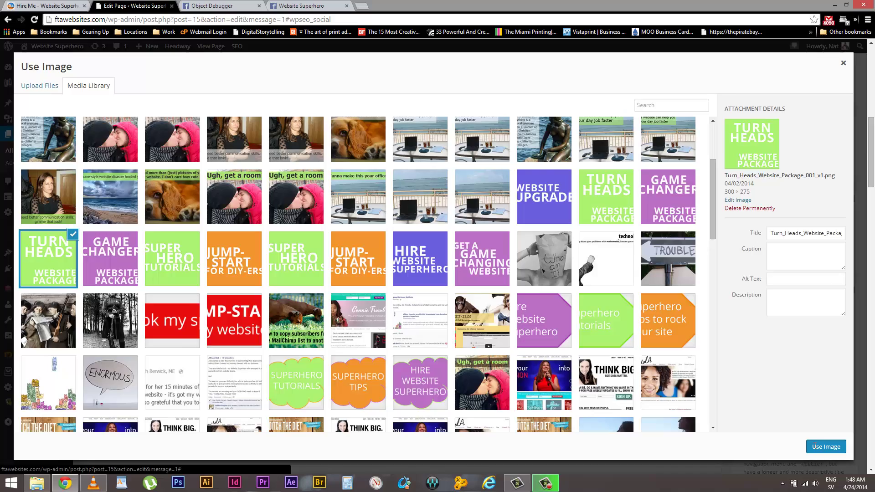
scroll(638, 273, up, 4)
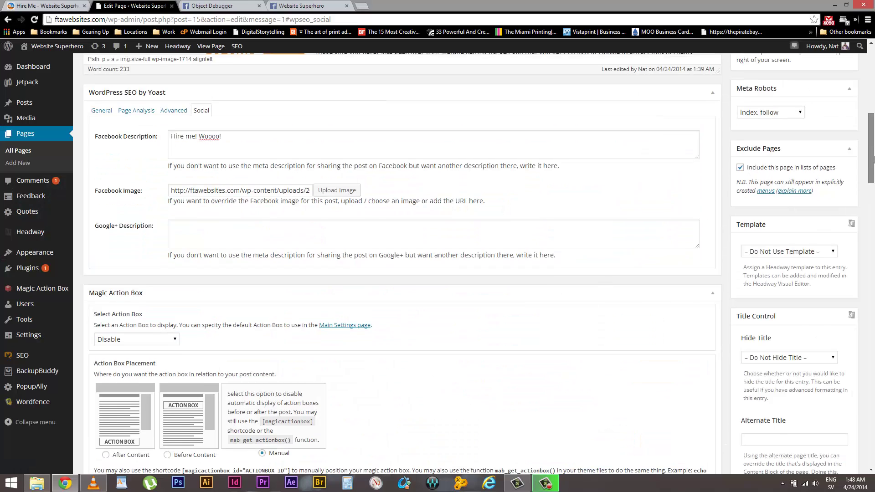
Step: Update the Hire Me page to save its new Facebook description and image
drag(240, 291, 171, 286)
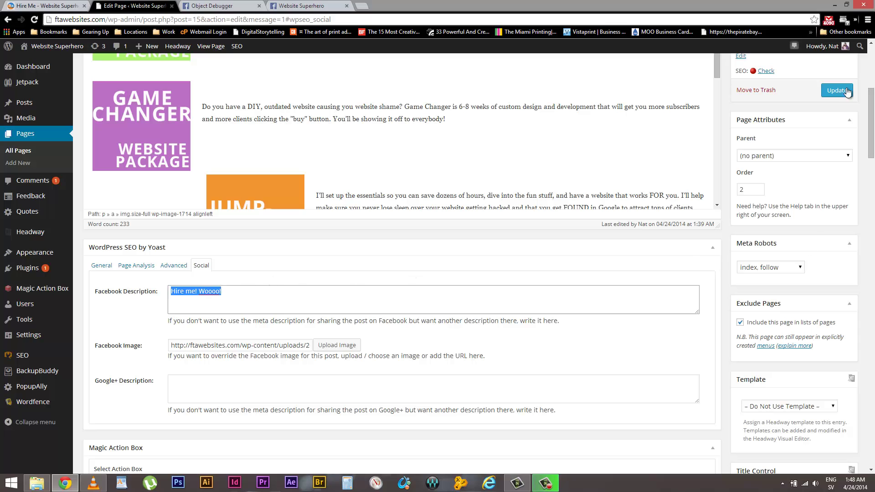
click(828, 91)
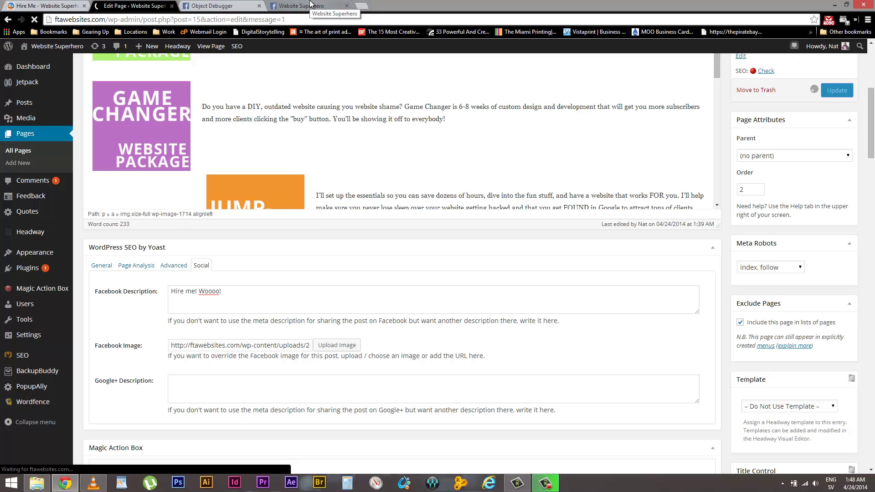
Step: Clear the Facebook status link and its preview, reload, and paste the services URL back in
click(310, 6)
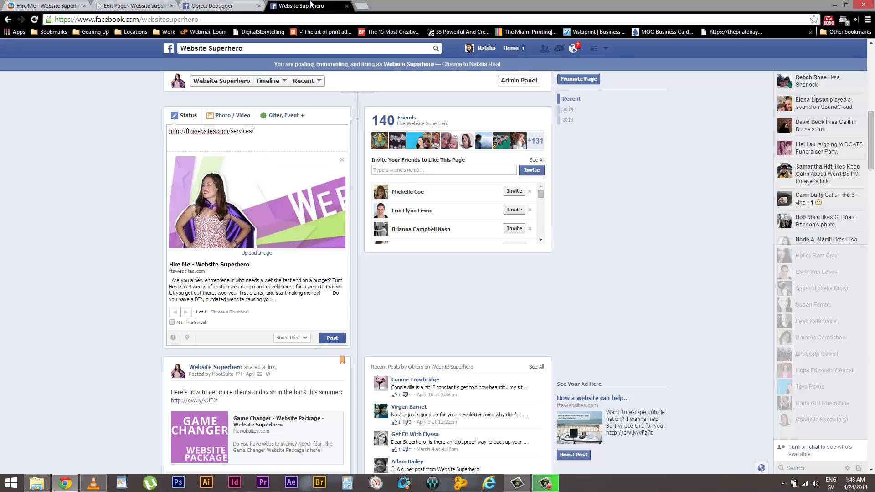
drag(255, 131, 157, 127)
key(ctrl+c)
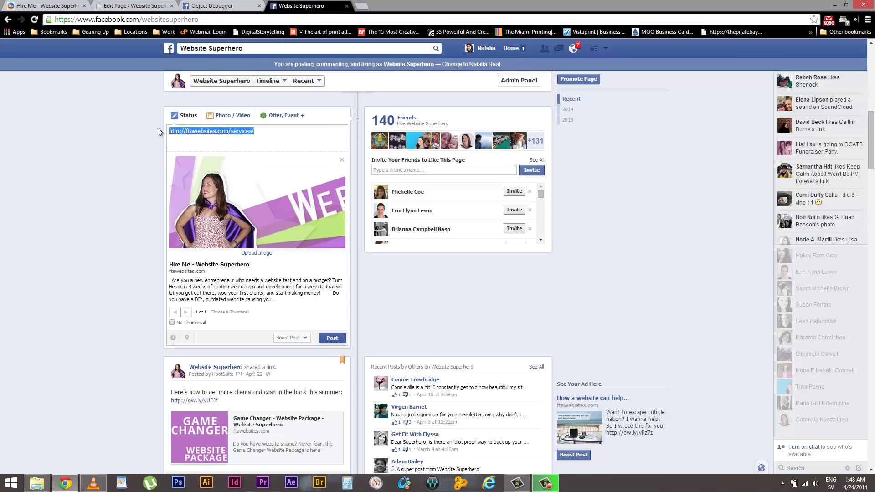
key(BackSpace)
click(342, 160)
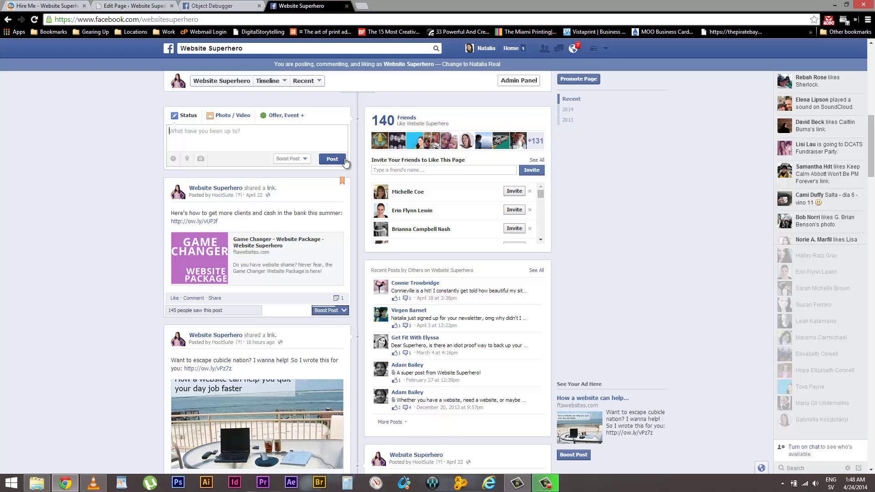
click(34, 19)
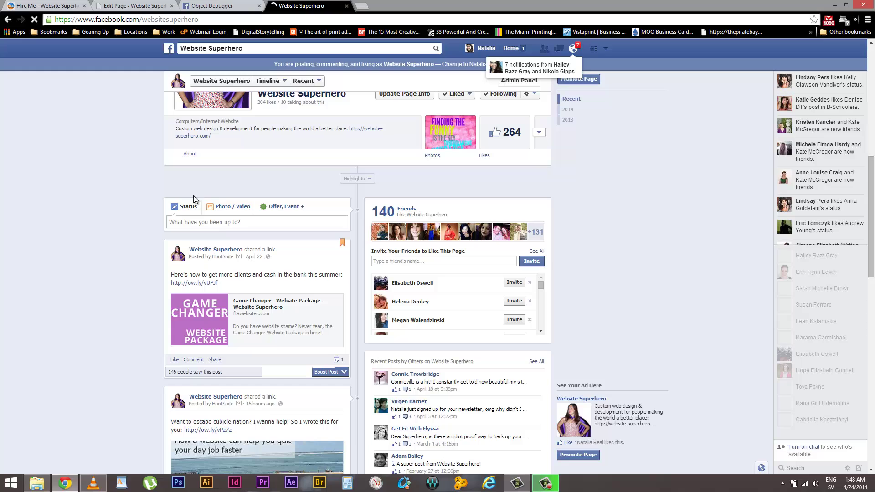
click(214, 222)
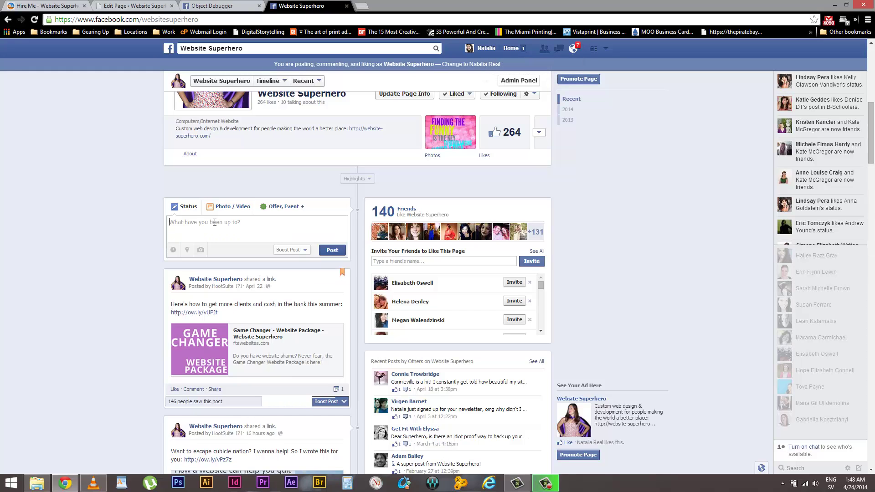
key(ctrl+v)
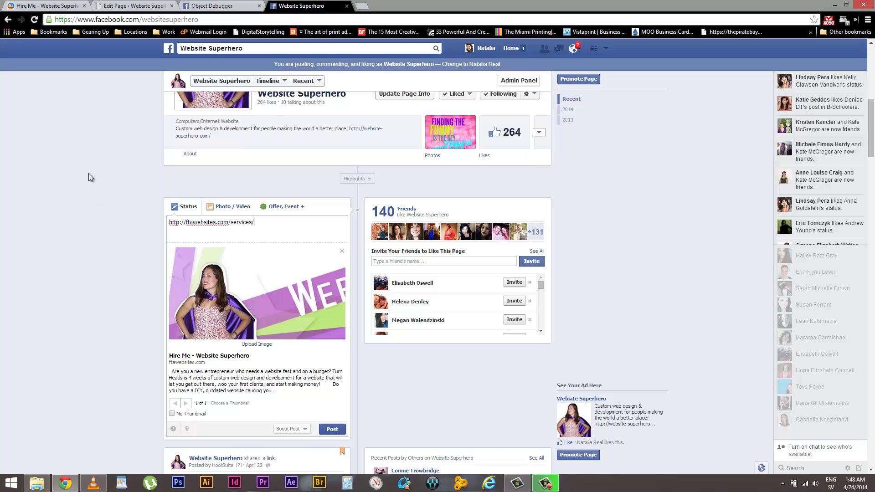
click(207, 6)
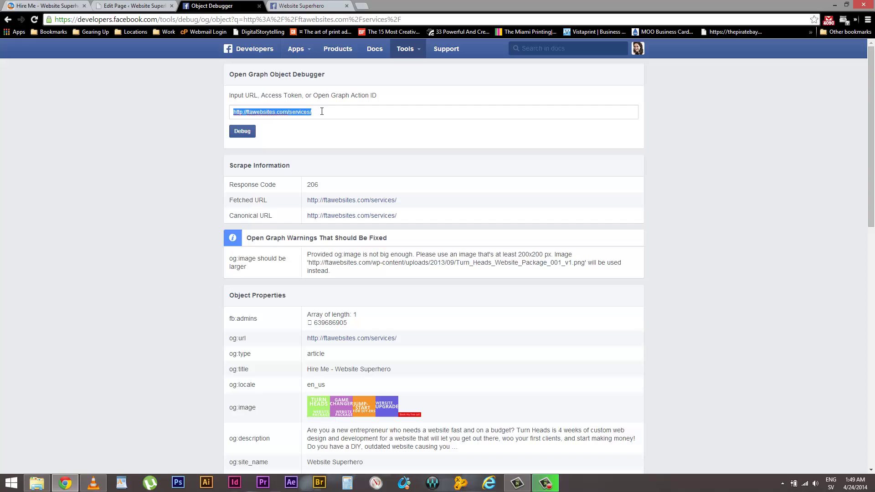
click(387, 113)
click(144, 108)
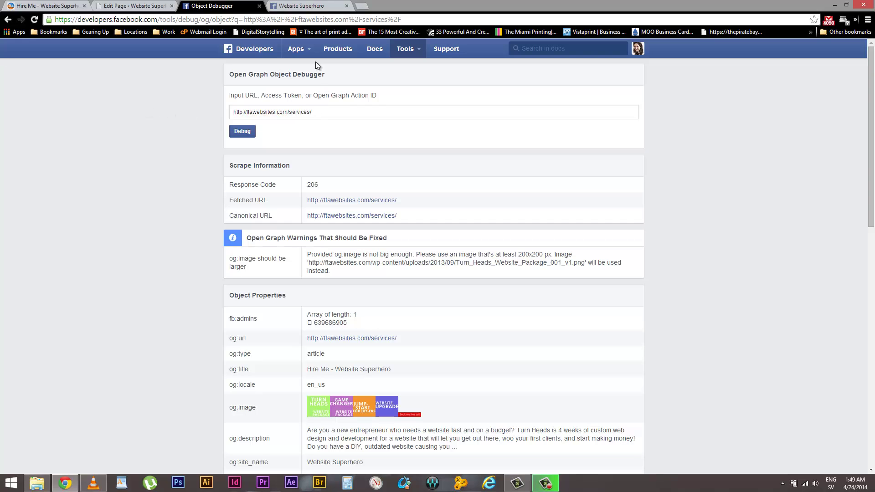
click(133, 6)
click(262, 2)
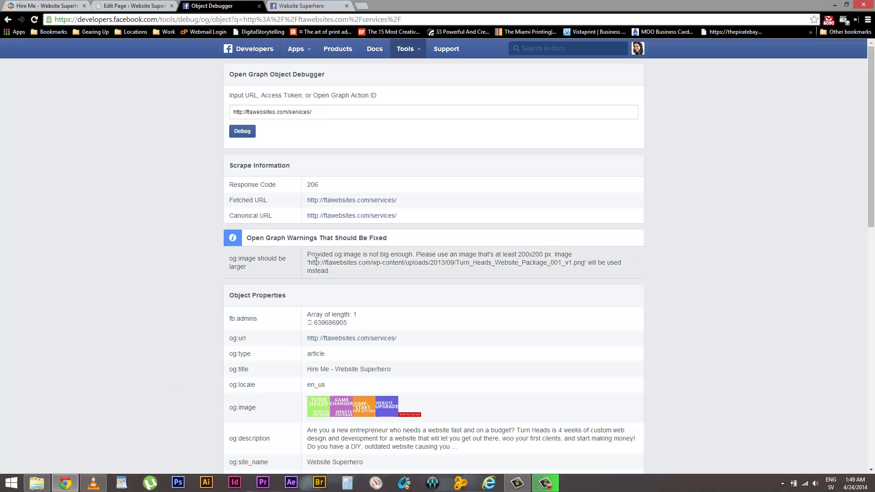
drag(309, 263, 587, 265)
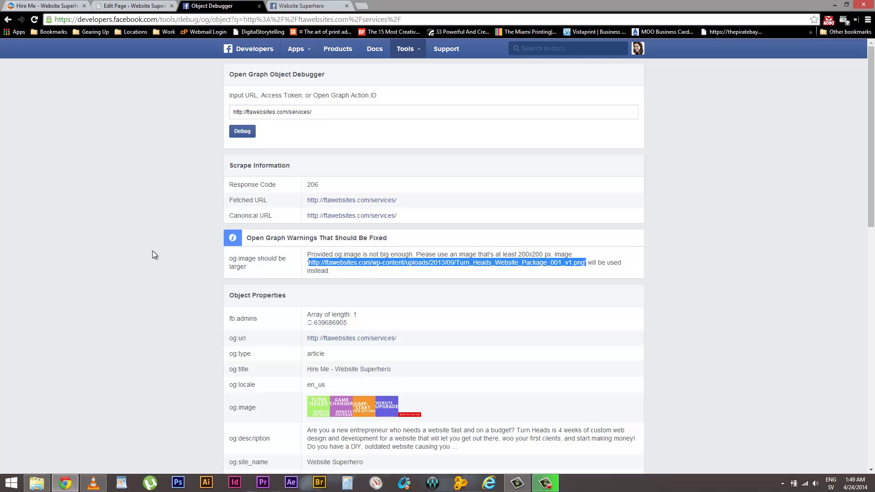
click(133, 252)
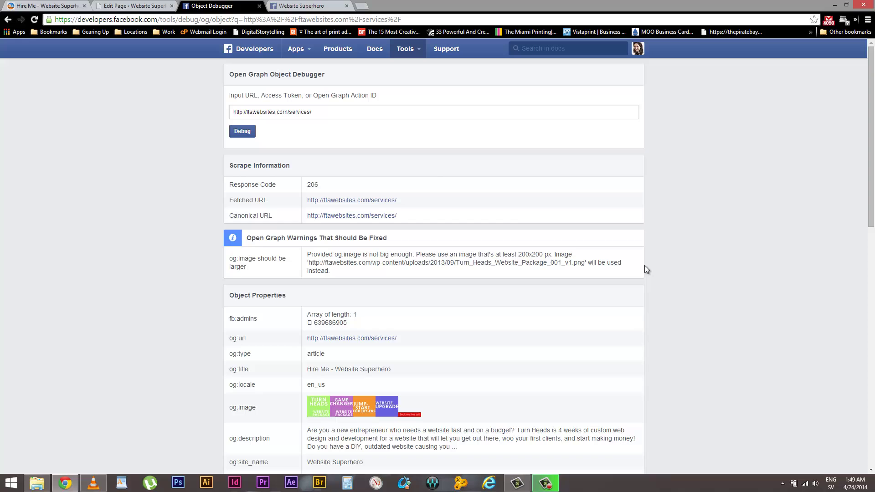
Step: Re-scrape the services URL from the status box in the Facebook Object Debugger
click(326, 5)
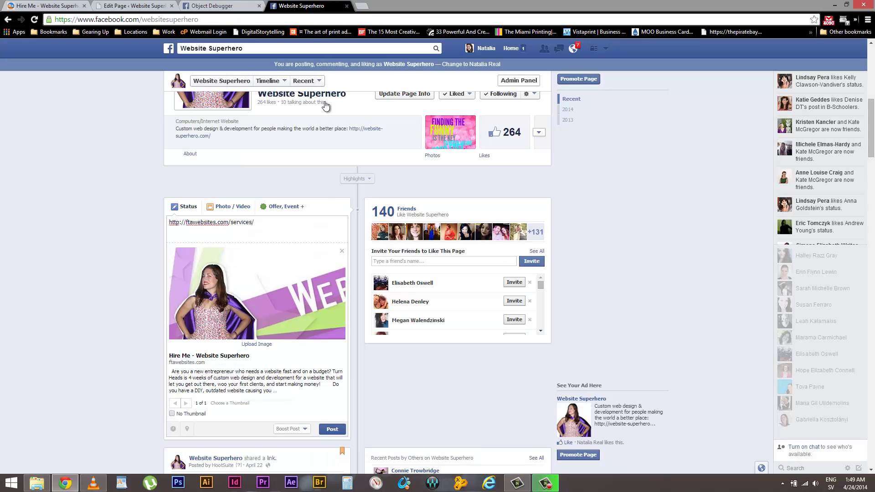
drag(189, 220, 168, 223)
key(ctrl+c)
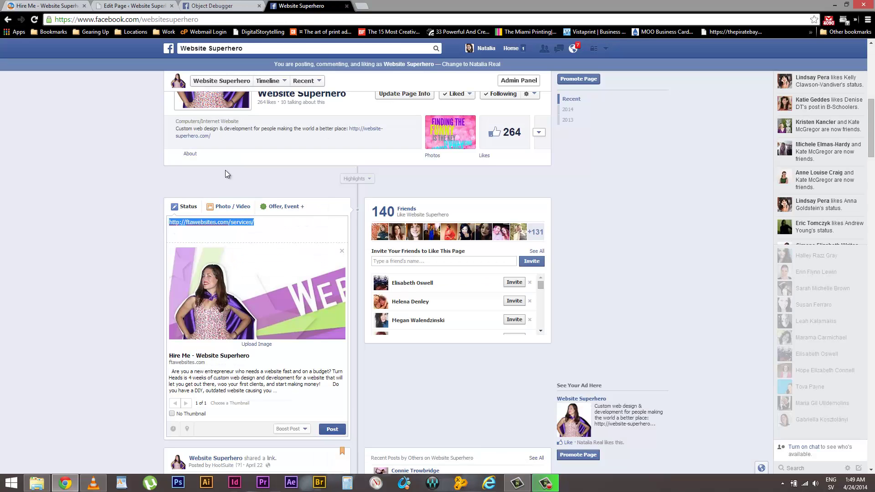
click(214, 5)
click(243, 133)
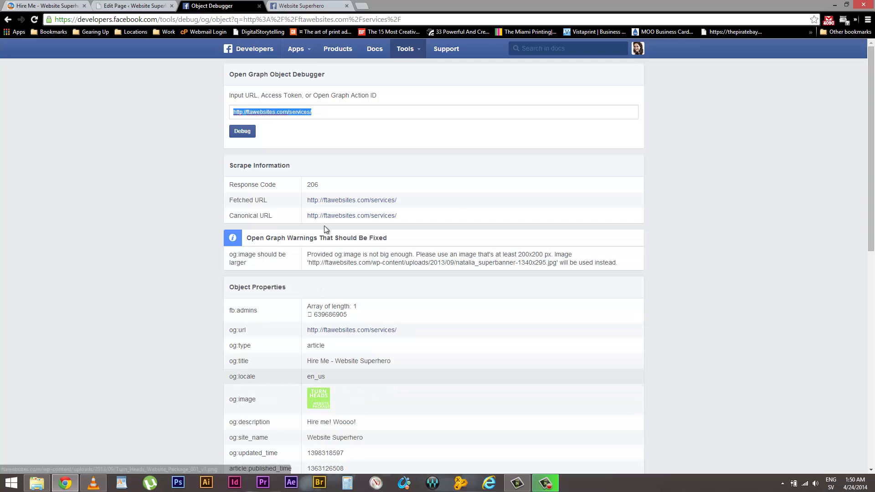
click(301, 6)
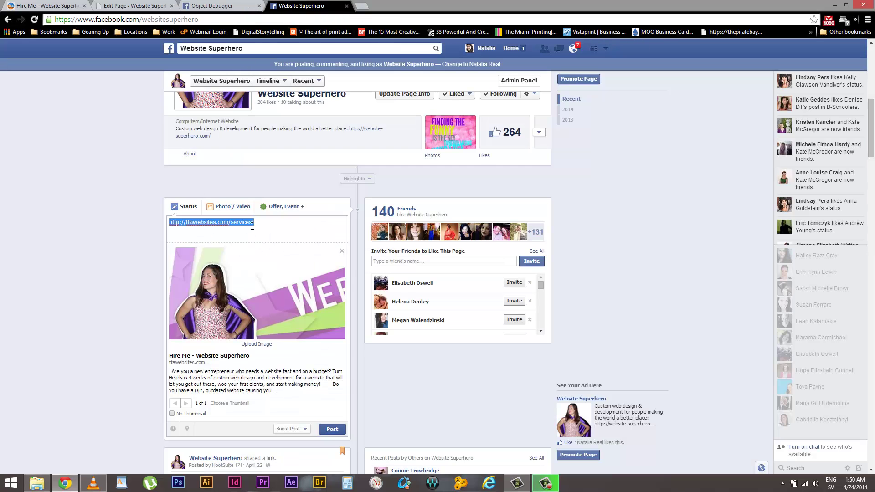
Step: Remove the old link preview, reload Facebook, repaste the services URL, then view the Object Debugger
key(BackSpace)
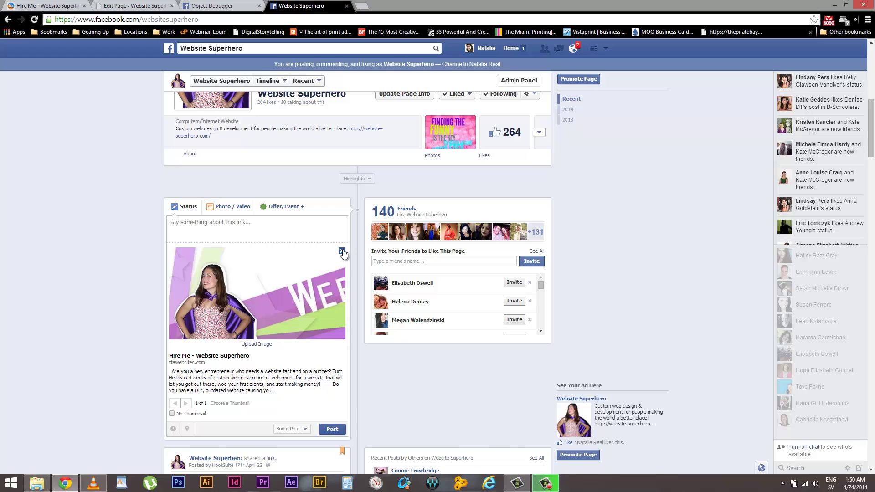
click(341, 252)
click(35, 19)
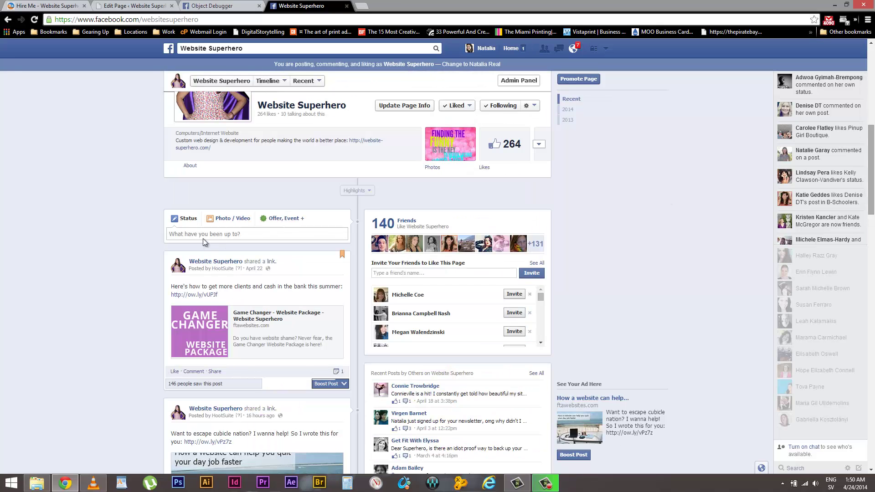
click(204, 235)
key(ctrl+v)
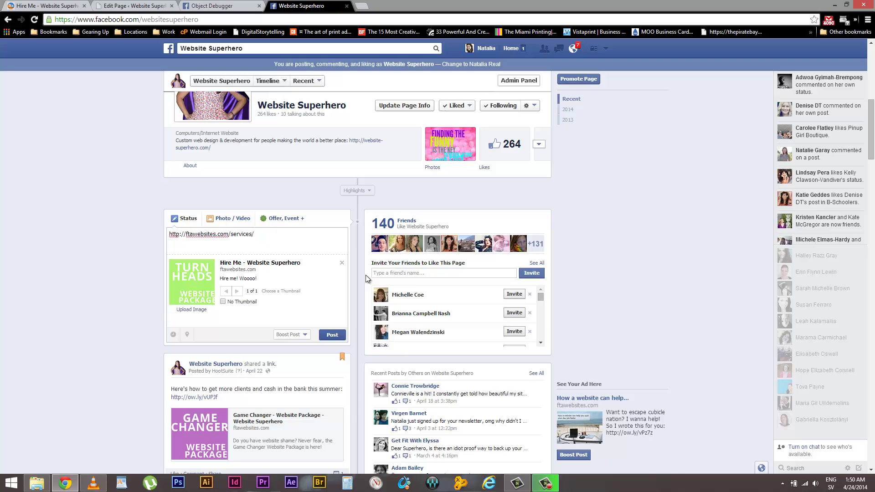
click(210, 6)
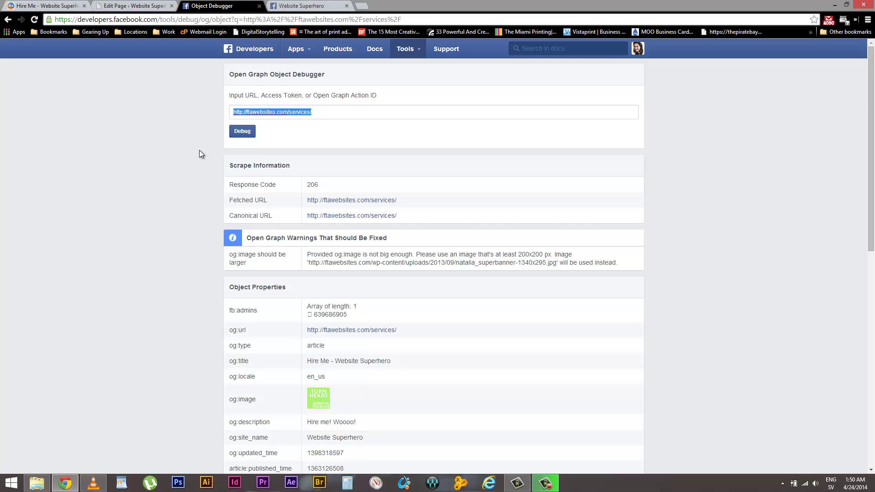
Step: Return to the Website Superhero Facebook page, whose draft now previews the Turn Heads thumbnail
click(302, 5)
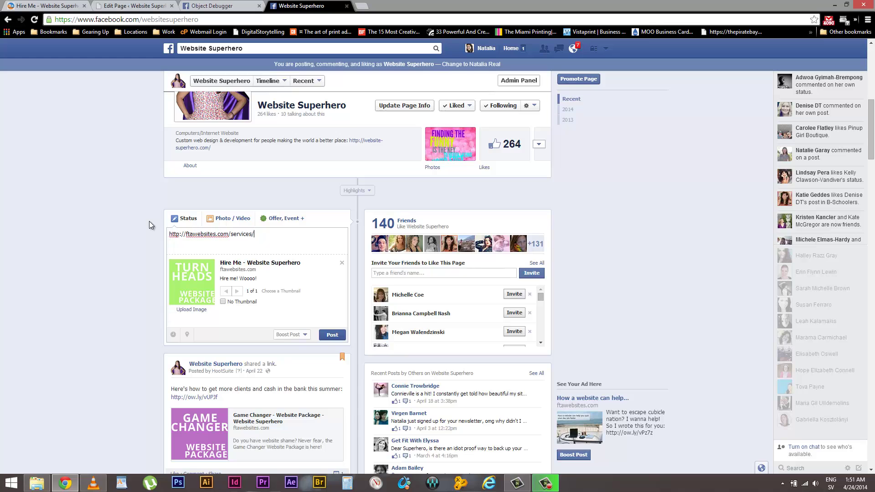
click(203, 312)
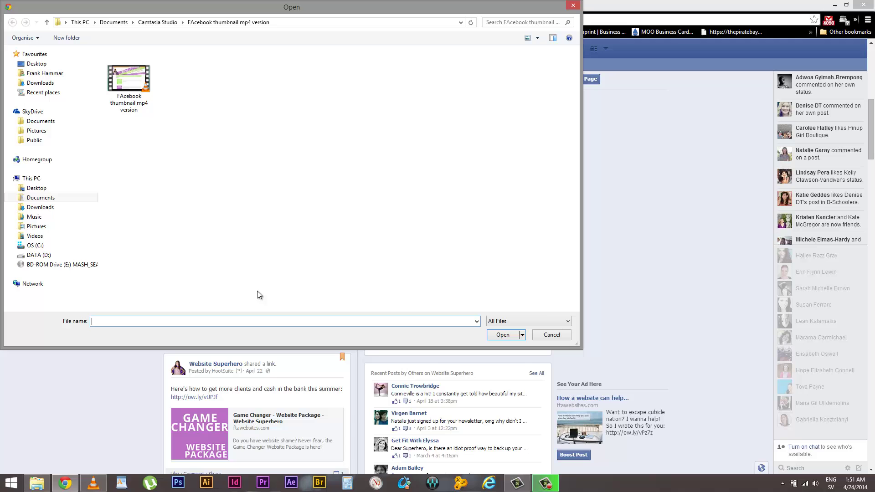
click(552, 334)
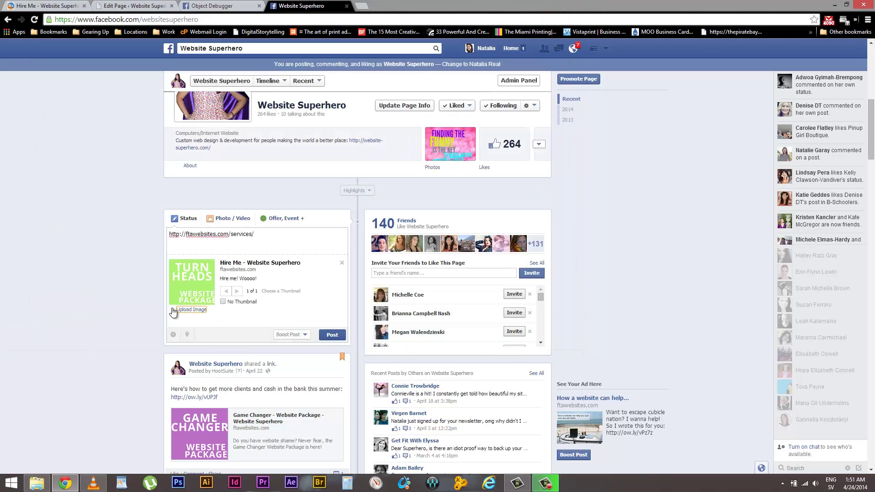